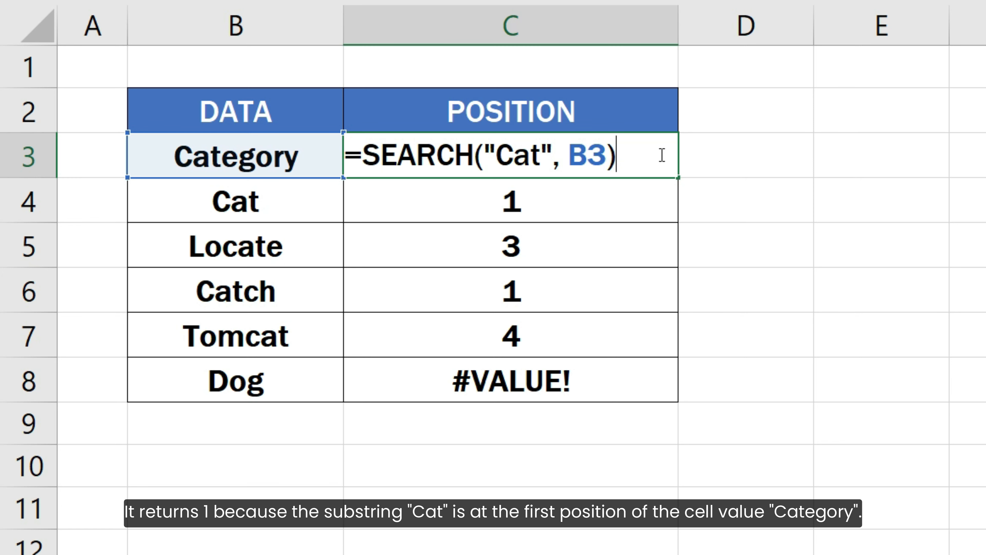
# Step: Inspect the SEARCH formulas in the POSITION column, cell by cell from C3 to C8
pyautogui.press('Return')
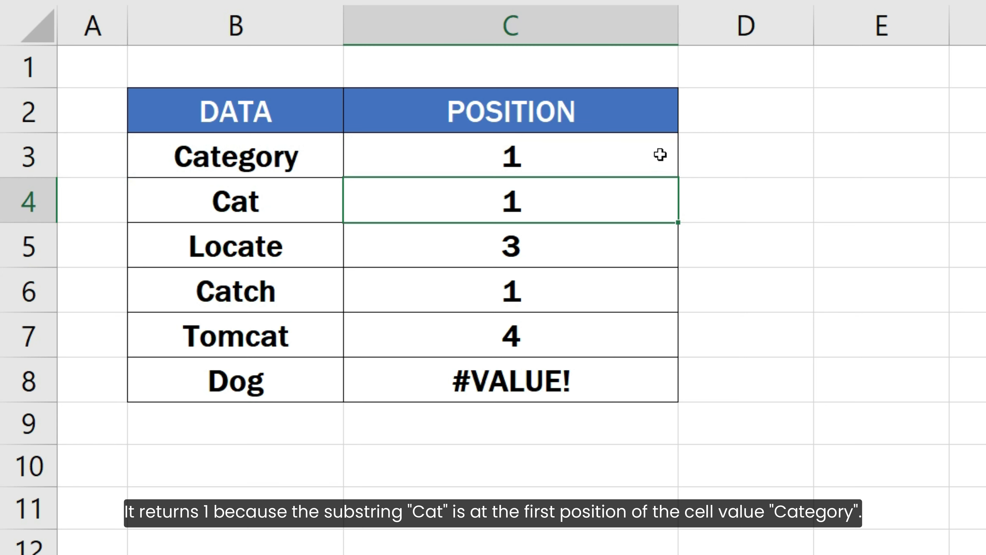
pyautogui.press('F2')
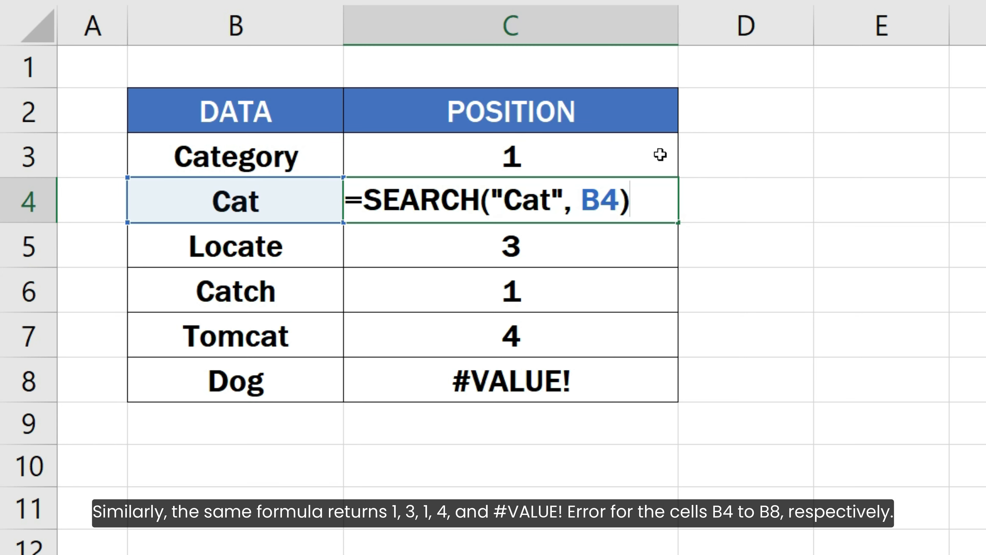
pyautogui.press('Return')
pyautogui.press('F2')
pyautogui.press('Return')
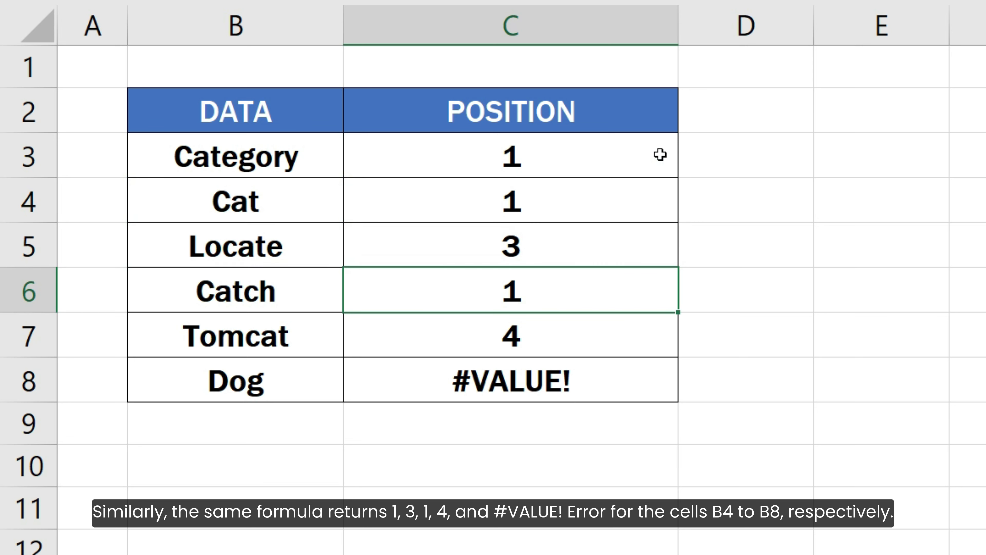
pyautogui.press('F2')
pyautogui.press('Return')
pyautogui.press('F2')
pyautogui.press('Return')
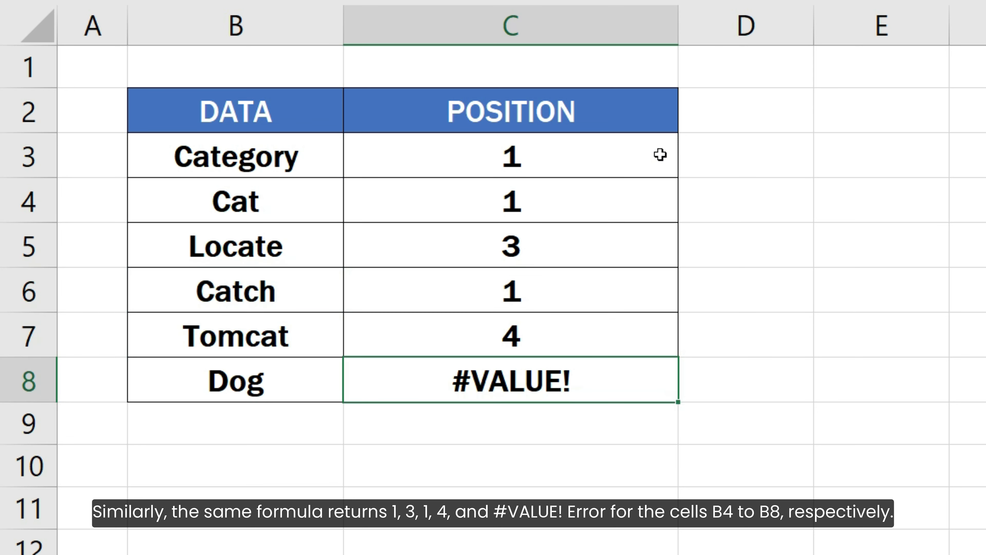
pyautogui.press('F2')
pyautogui.press('Return')
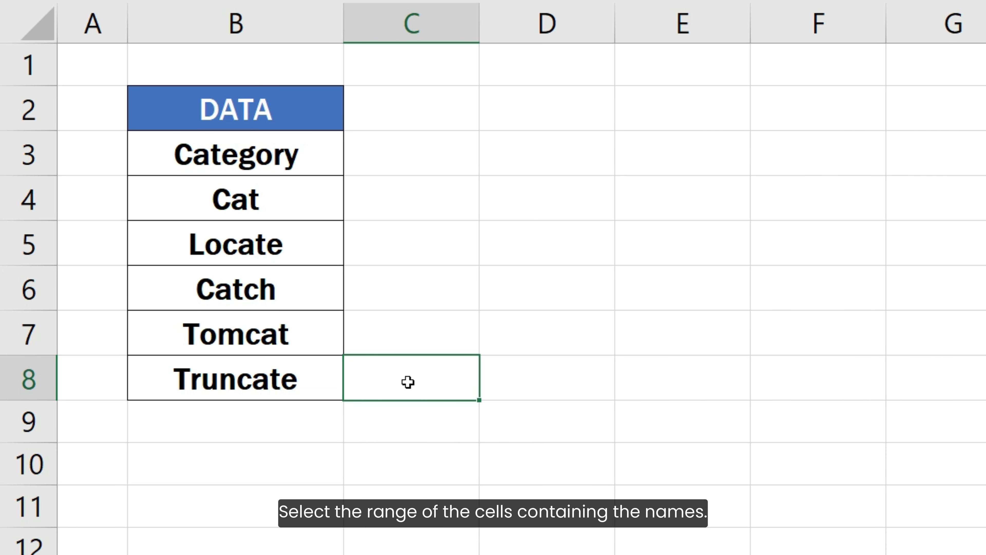
# Step: Start a formula-based conditional formatting rule for B3:B8 with the formula =SEARCH("Cat", B3) = 1
pyautogui.moveTo(310, 159); pyautogui.dragTo(312, 367)
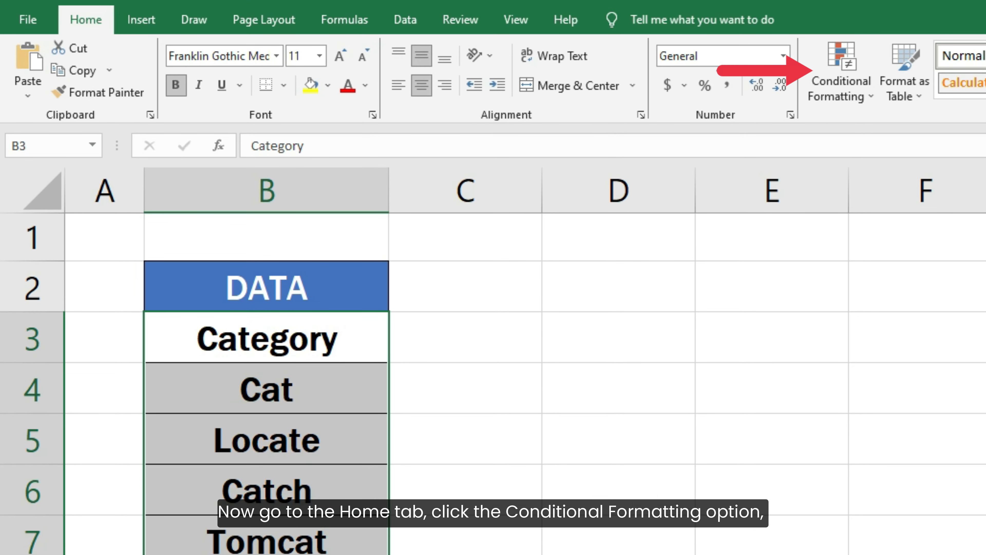
pyautogui.click(839, 87)
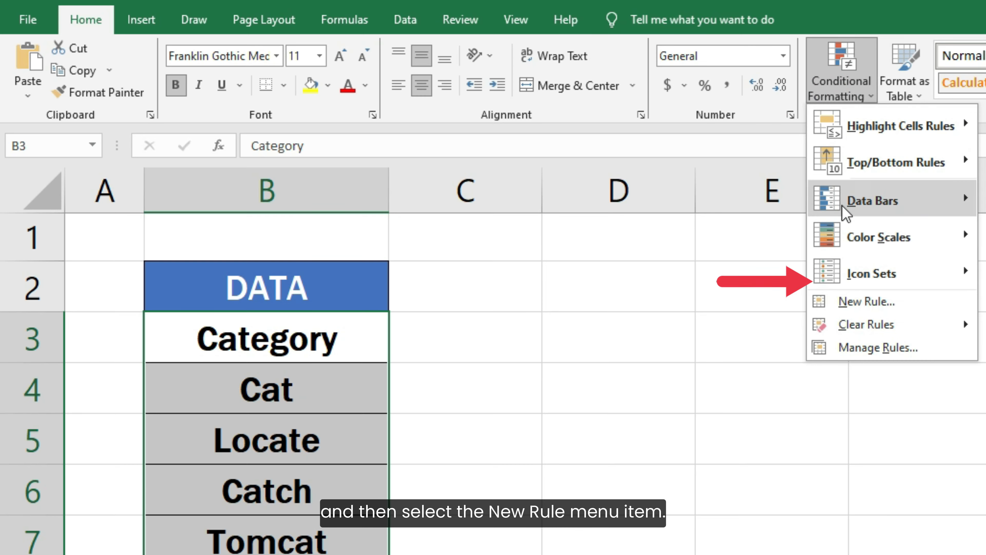
pyautogui.click(845, 303)
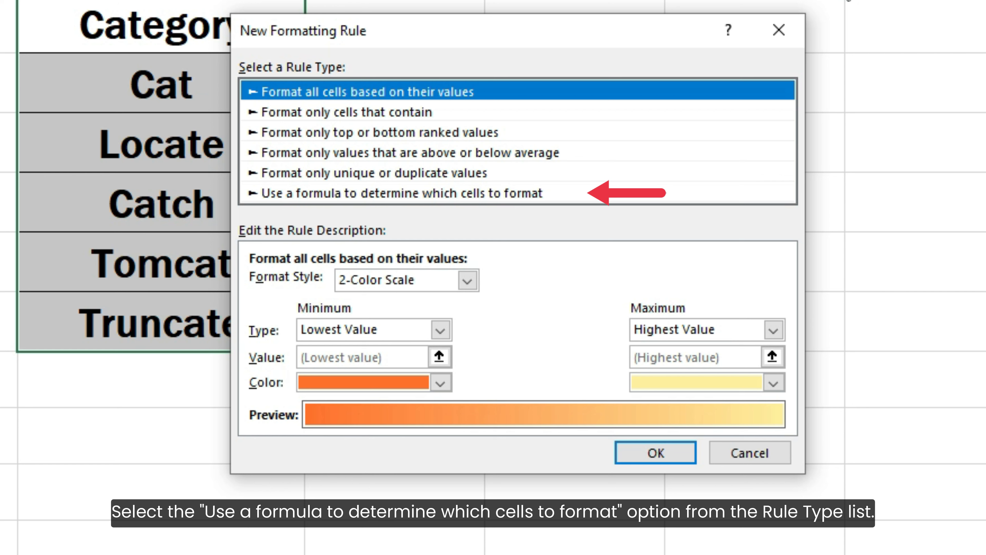
pyautogui.click(633, 198)
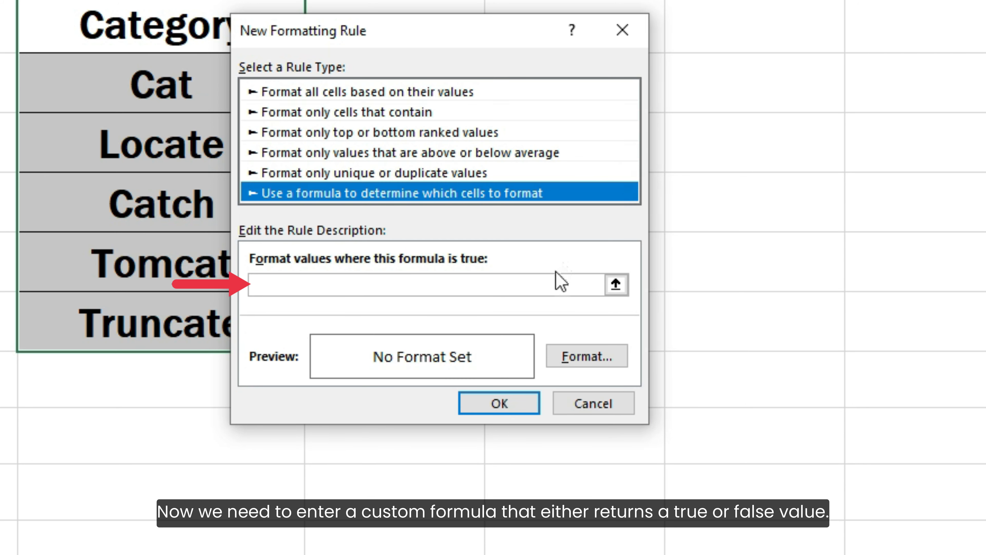
pyautogui.click(557, 284)
pyautogui.write('=')
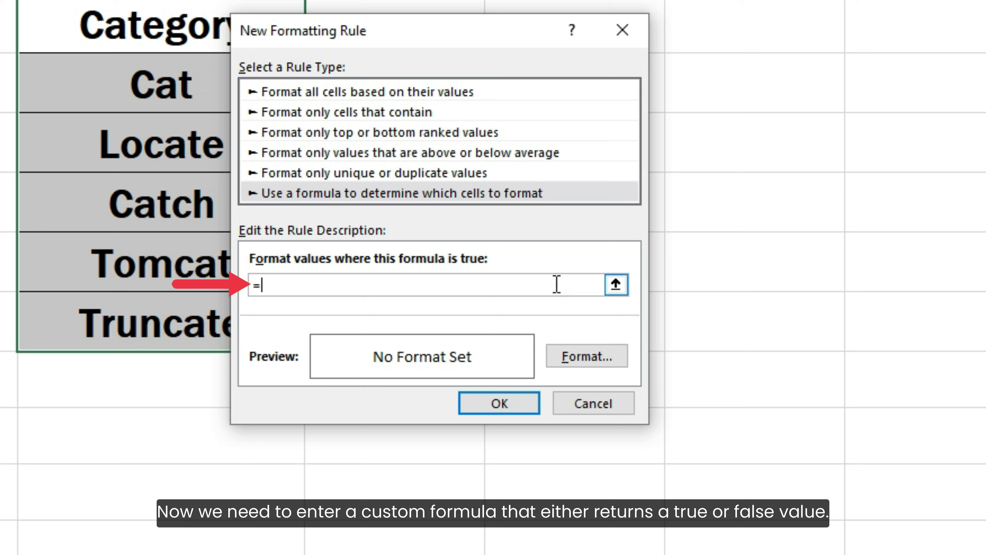
pyautogui.write('SEARCH("')
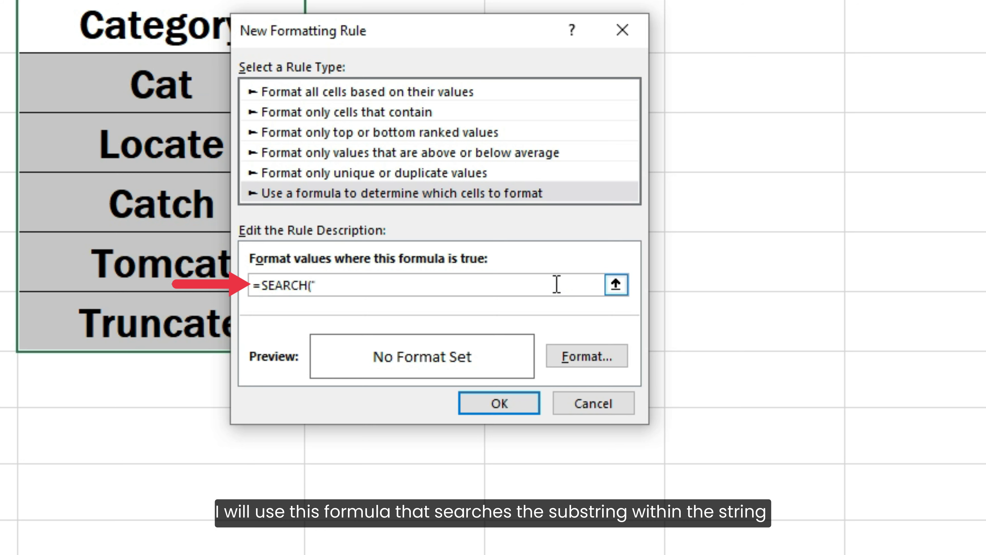
pyautogui.write('Cat", ')
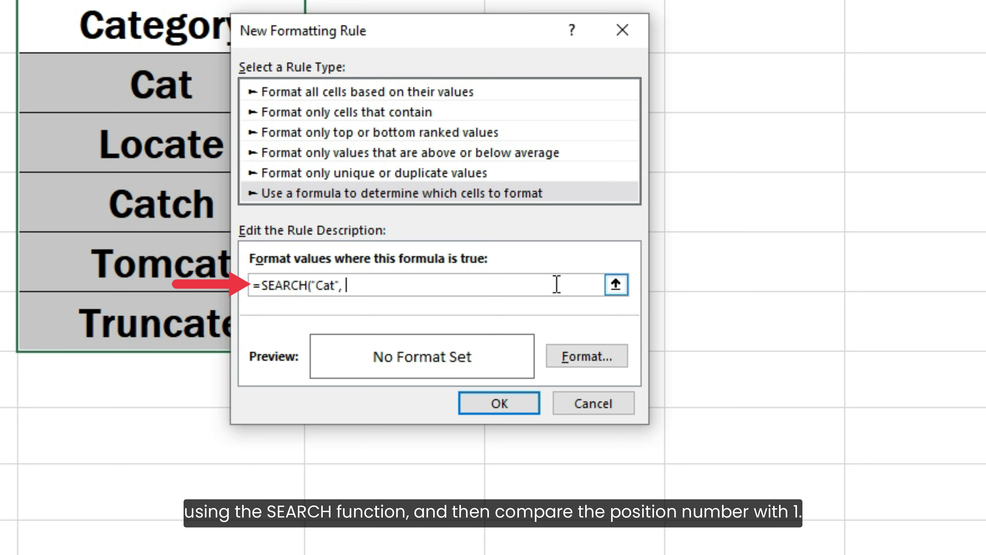
pyautogui.write('B3) = 1')
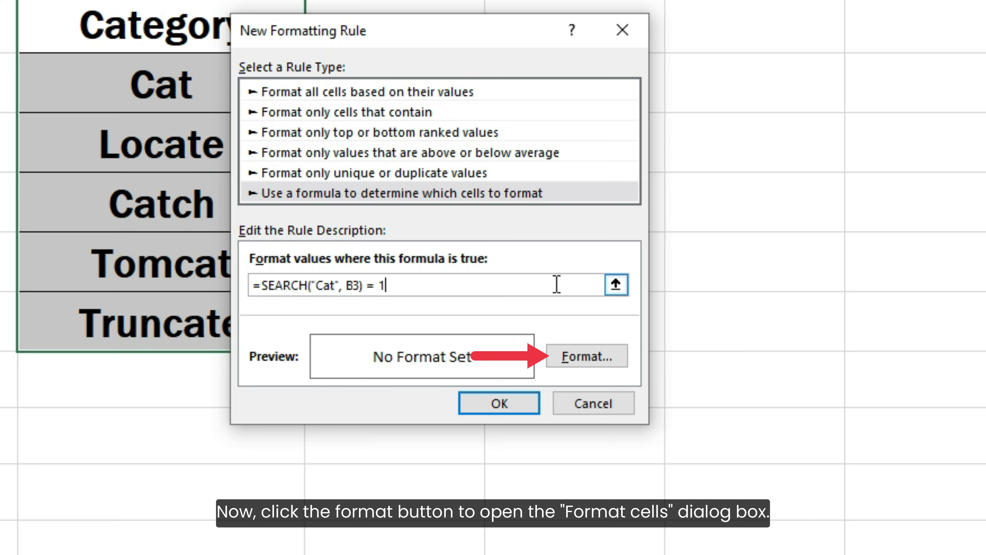
# Step: Give the rule a light orange background fill and apply it to the selected DATA cells
pyautogui.click(564, 358)
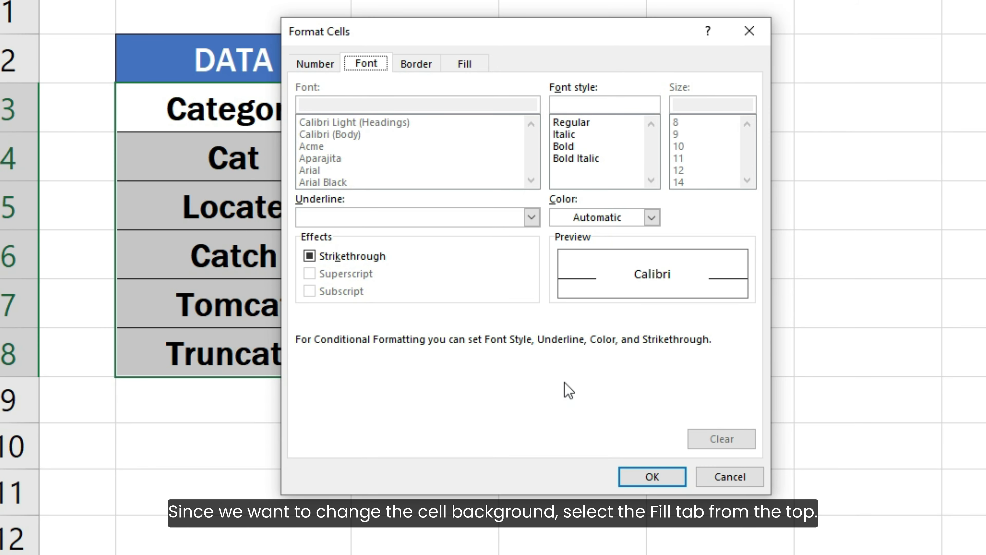
pyautogui.click(457, 66)
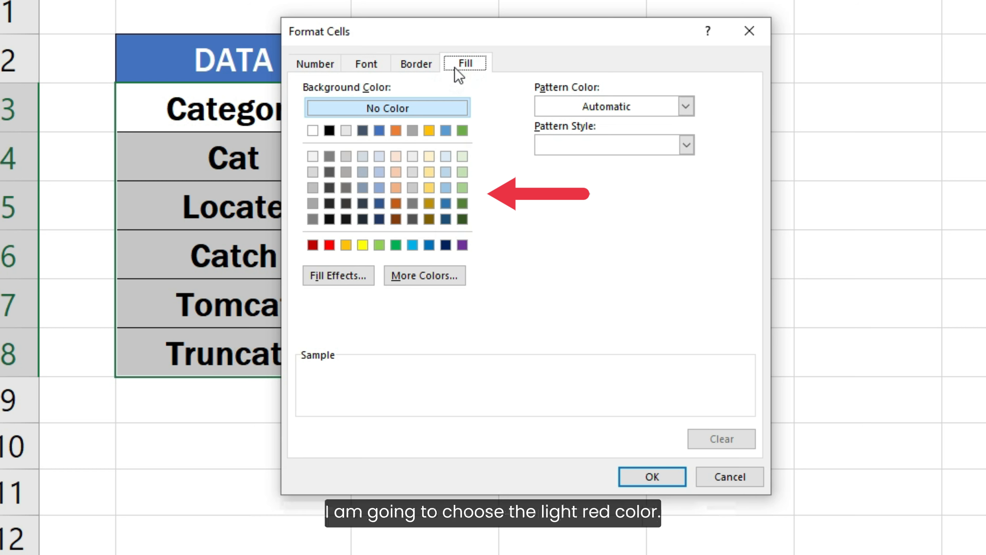
pyautogui.click(394, 177)
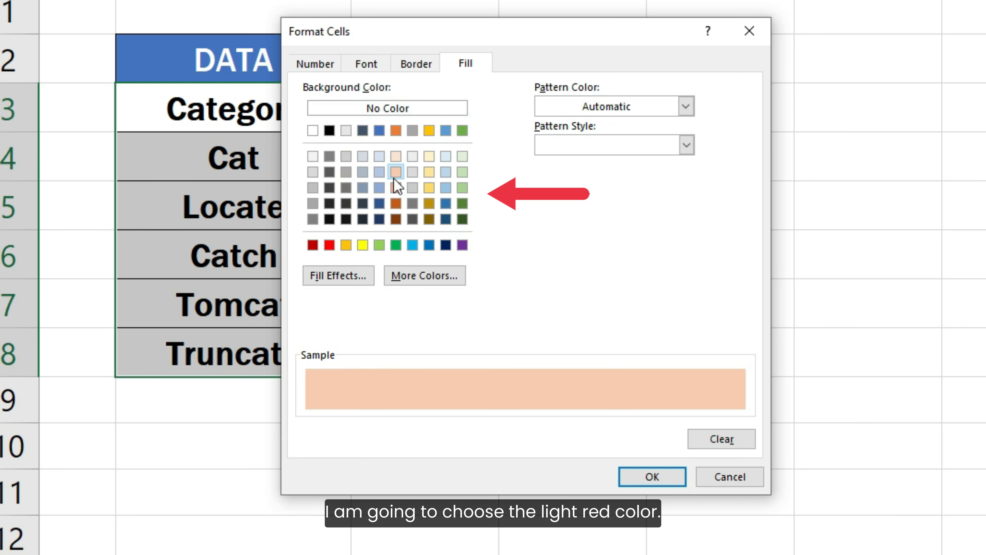
pyautogui.click(641, 477)
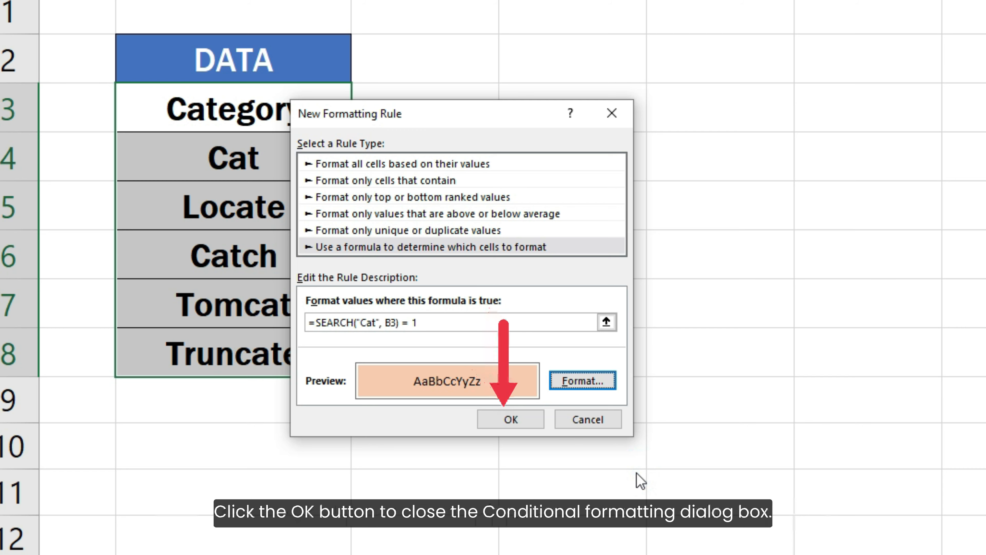
pyautogui.click(523, 420)
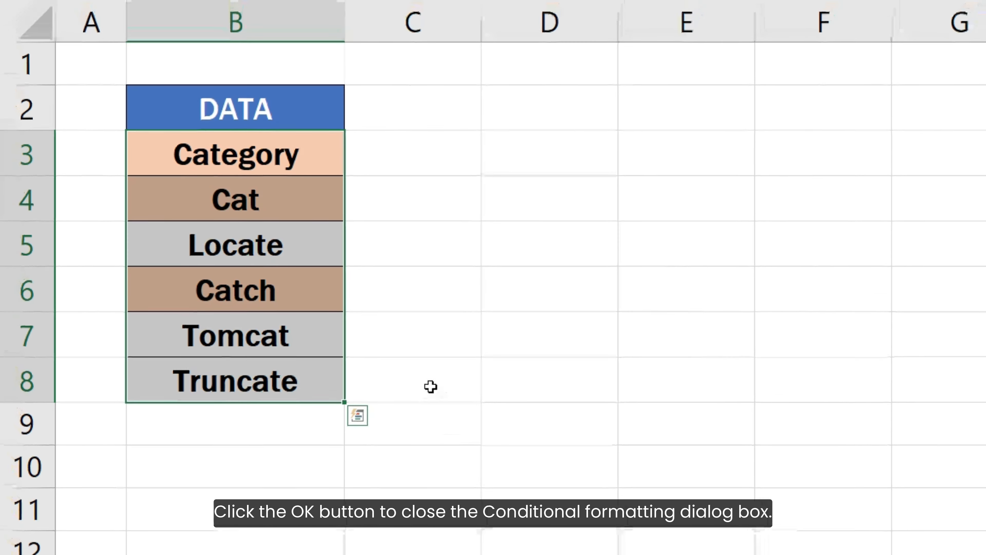
pyautogui.click(443, 359)
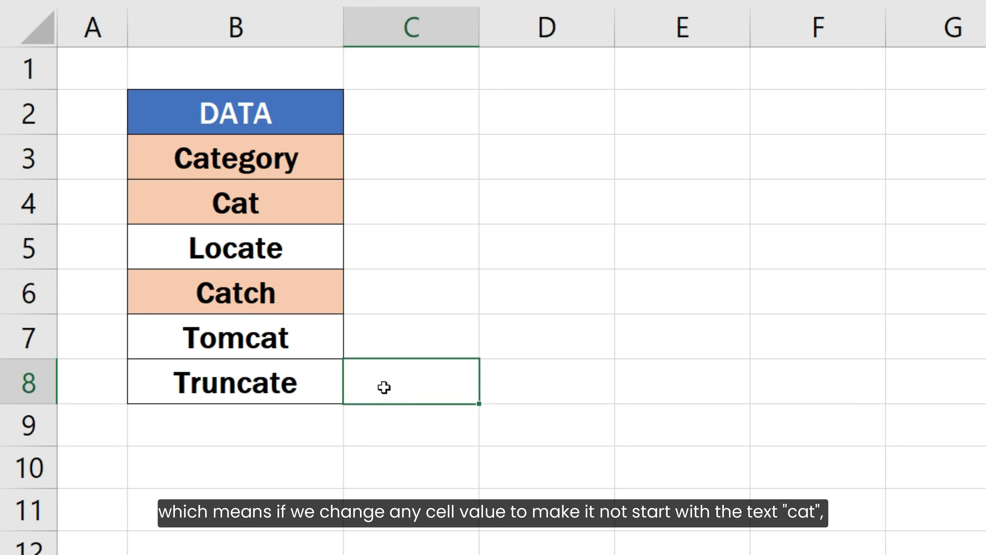
# Step: Replace the value in B4 with "Dog" and the value in B8 with "Catalog"
pyautogui.click(322, 202)
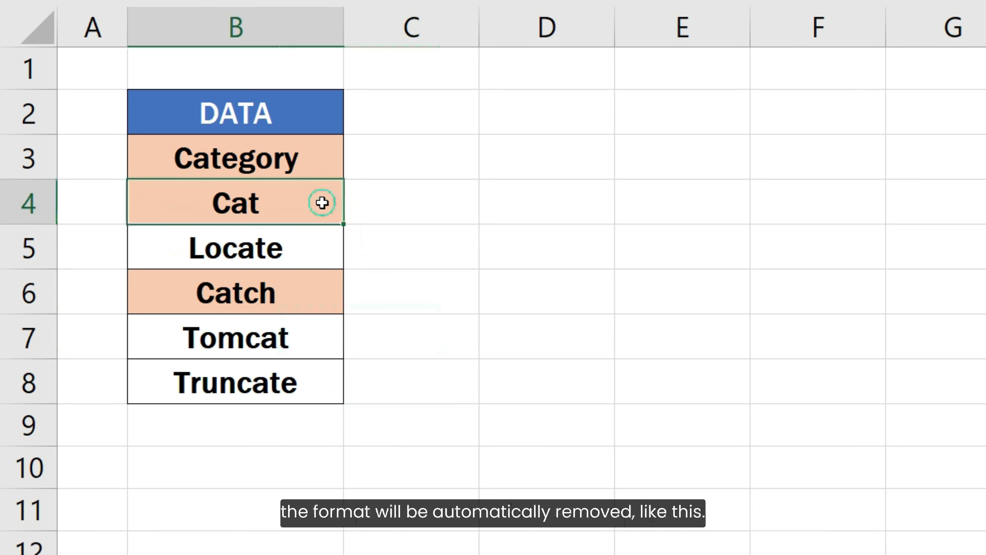
pyautogui.write('Dog')
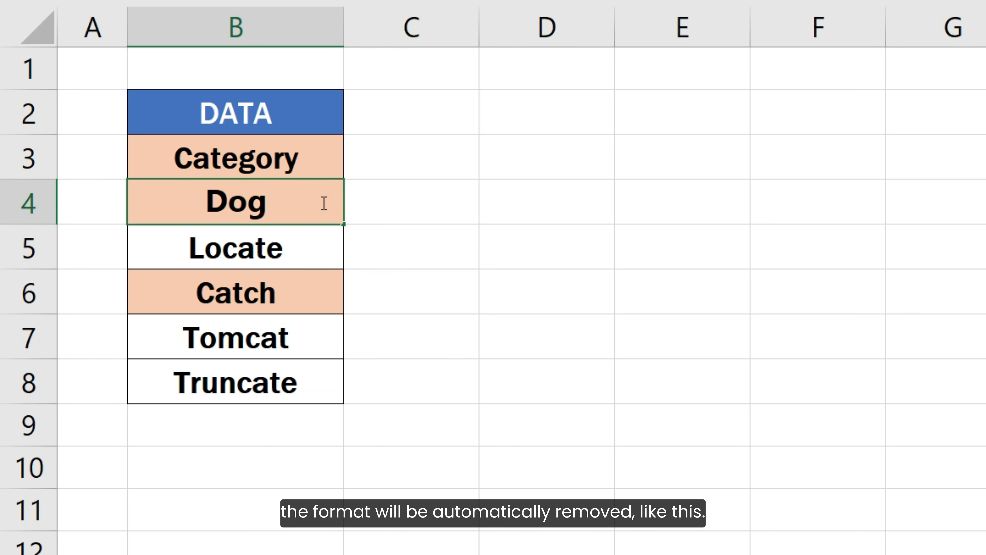
pyautogui.press('Return')
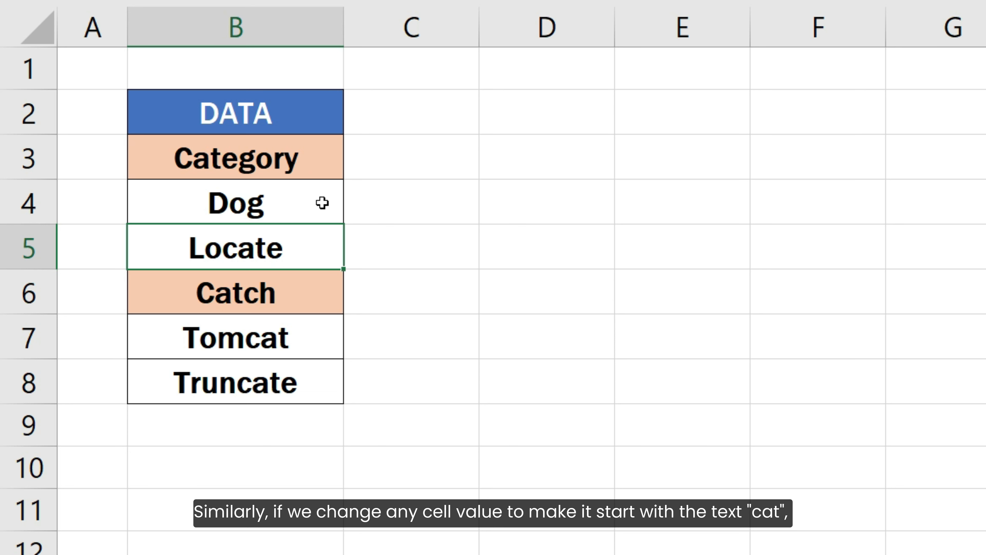
pyautogui.click(318, 369)
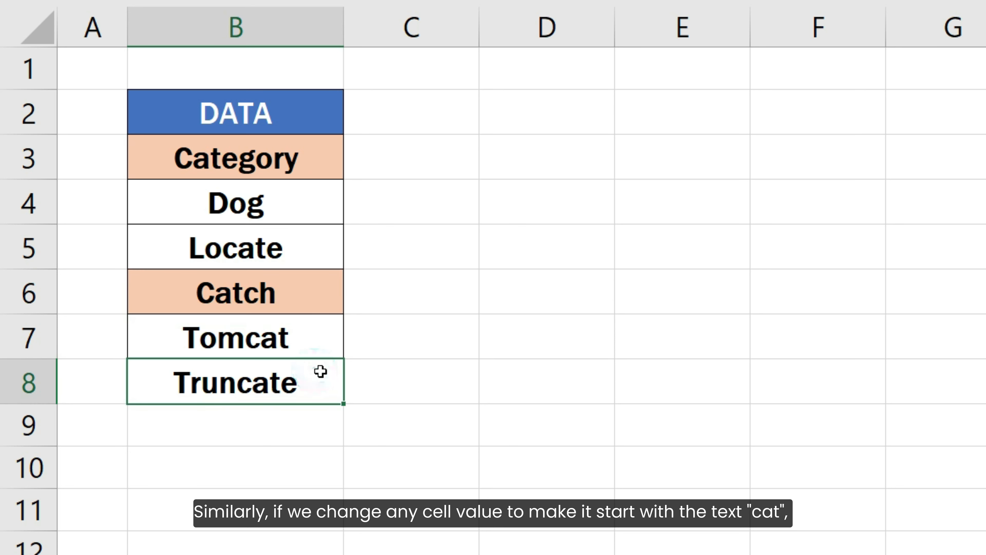
pyautogui.write('Catal')
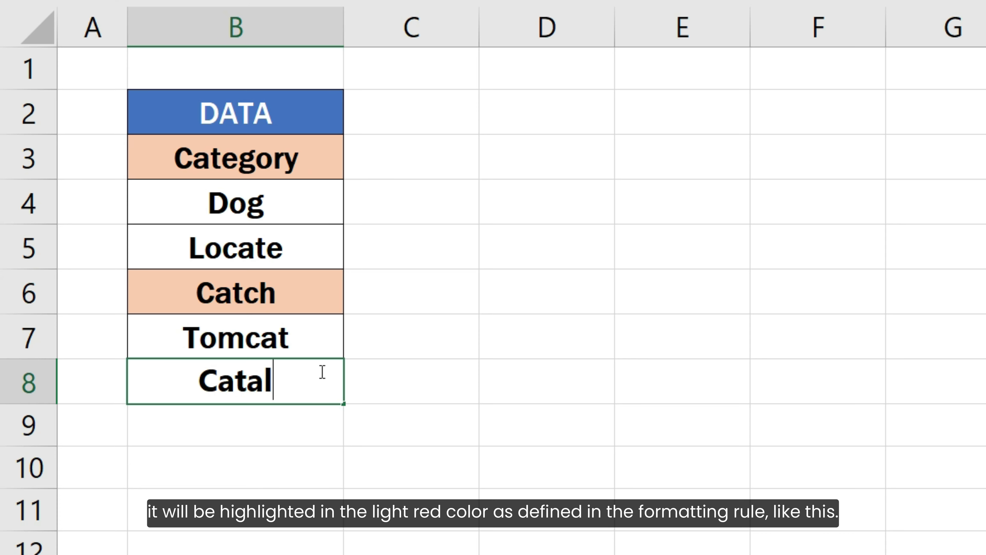
pyautogui.write('og')
pyautogui.press('Return')
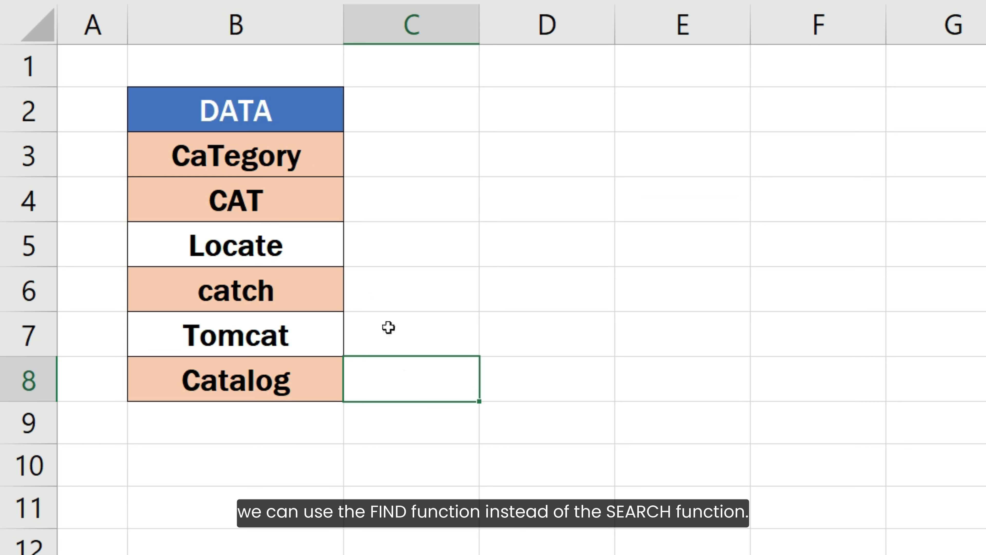
# Step: Edit the existing conditional formatting rule for B3:B8, replacing SEARCH with FIND so the formula reads =FIND("Cat", B3)=1, and apply it
pyautogui.moveTo(301, 156); pyautogui.dragTo(299, 371)
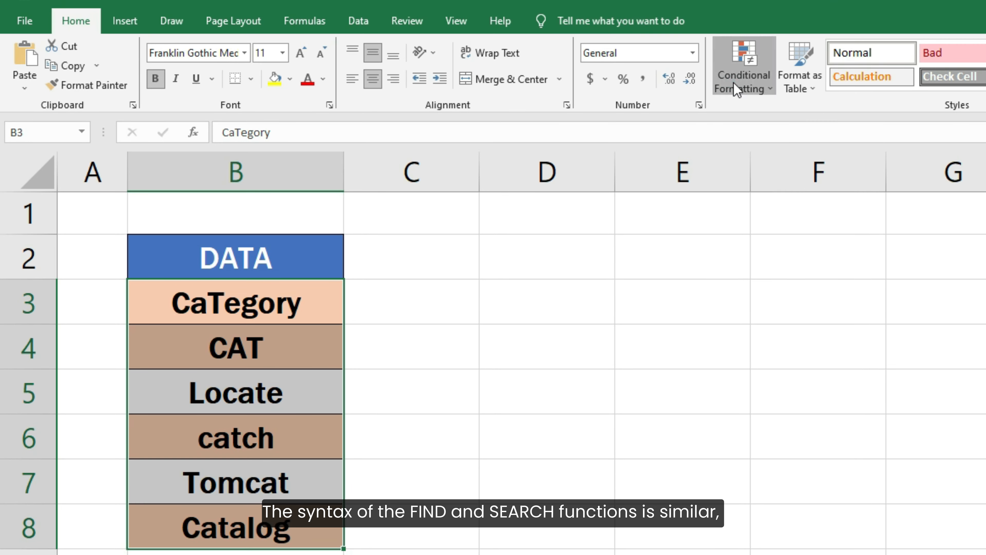
pyautogui.click(736, 84)
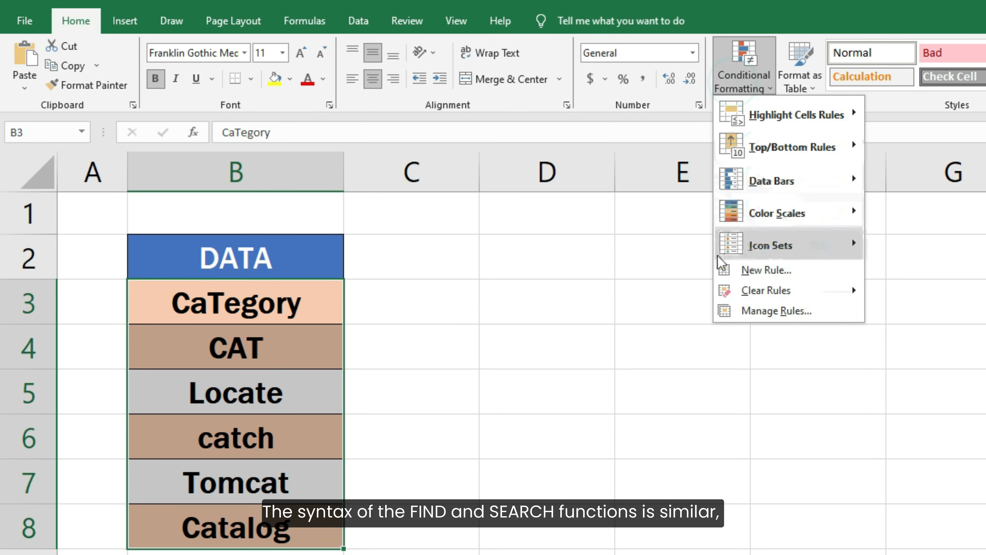
pyautogui.click(718, 311)
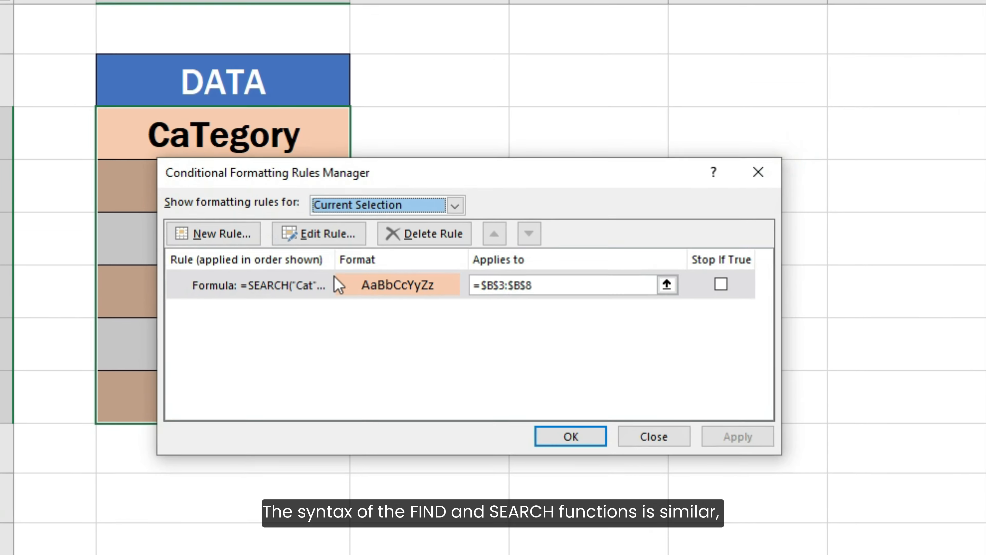
pyautogui.click(305, 433)
pyautogui.doubleClick(305, 433)
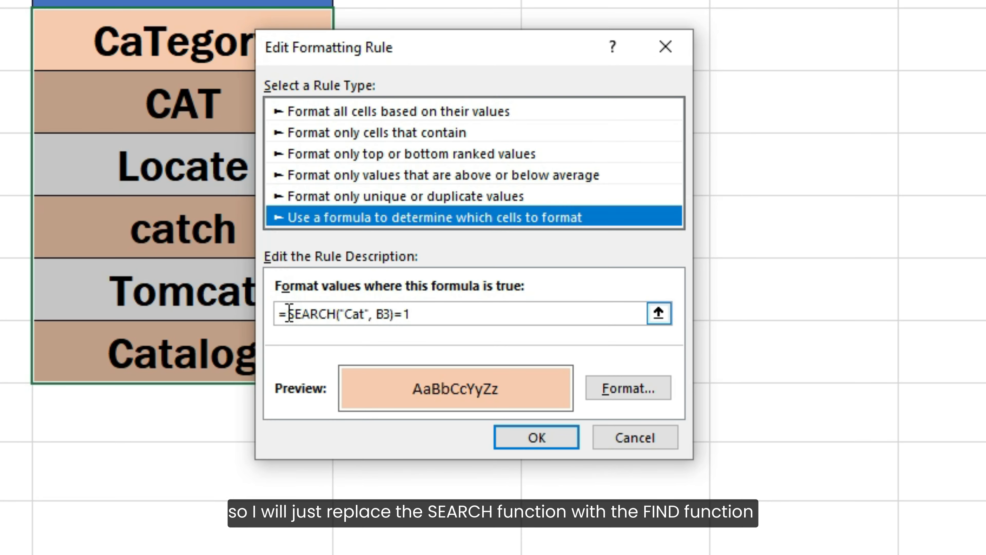
pyautogui.moveTo(311, 324); pyautogui.dragTo(335, 323)
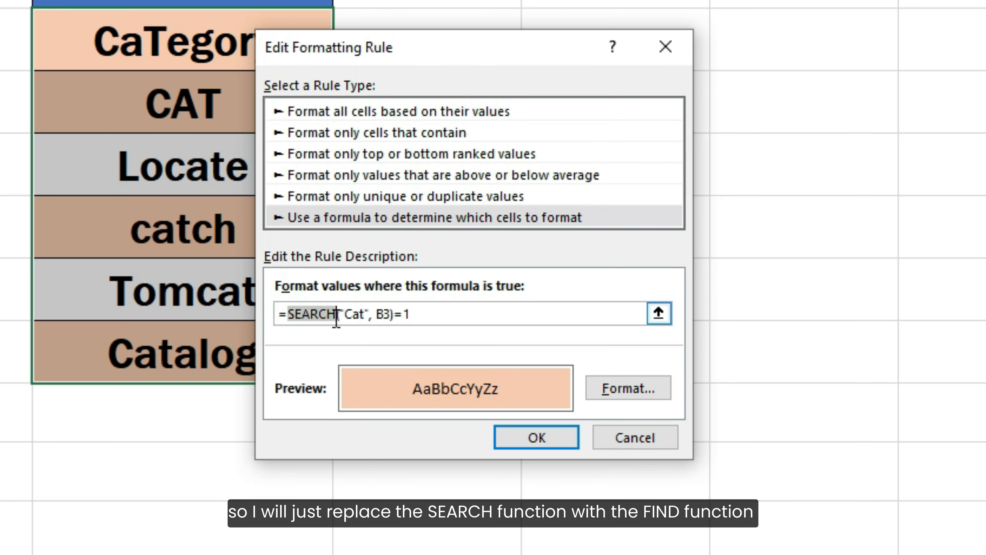
pyautogui.write('FIND')
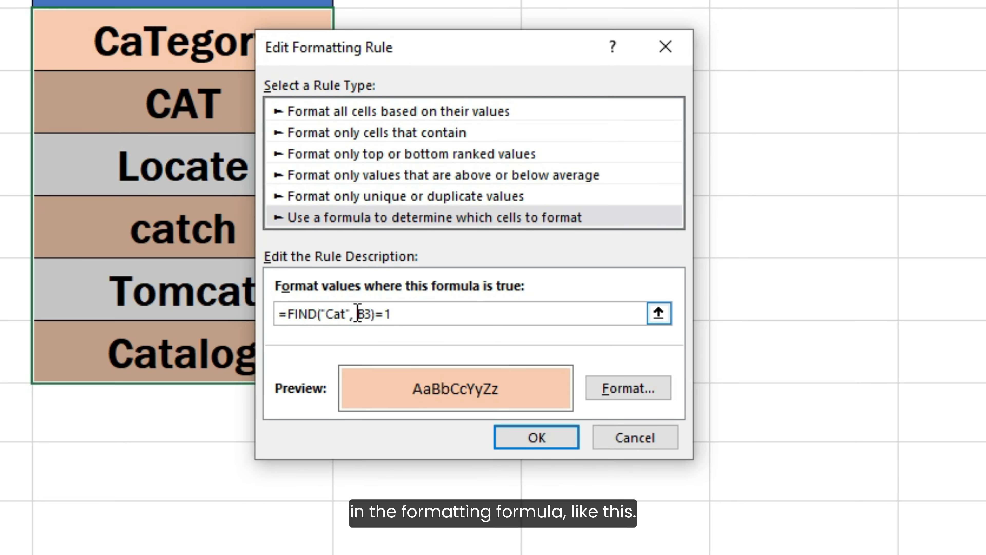
pyautogui.click(454, 317)
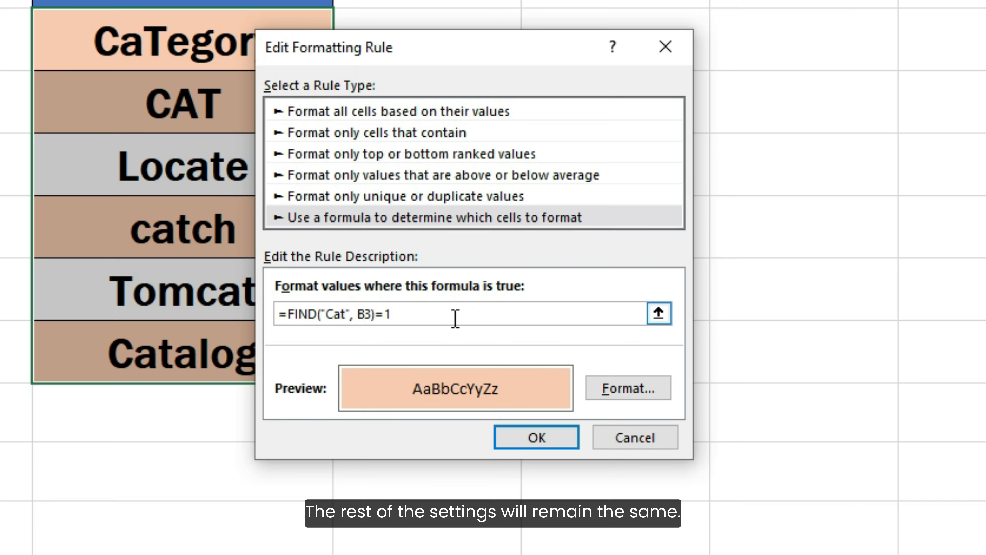
pyautogui.click(519, 438)
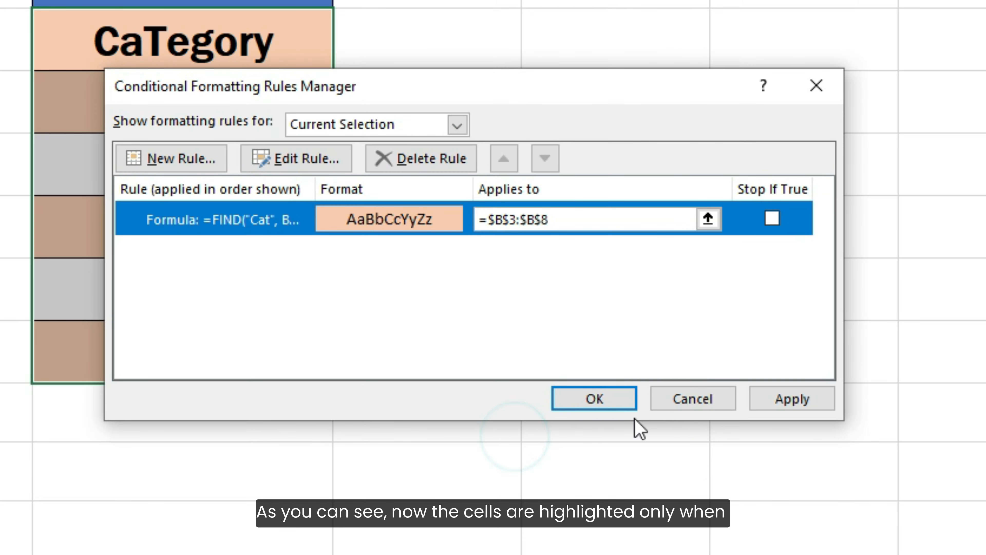
pyautogui.click(755, 403)
pyautogui.click(622, 404)
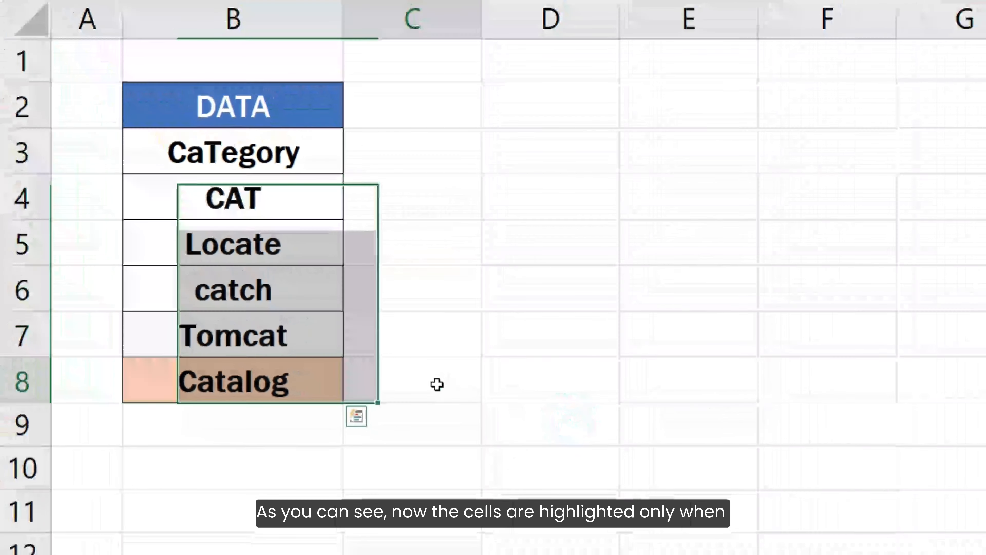
pyautogui.click(458, 369)
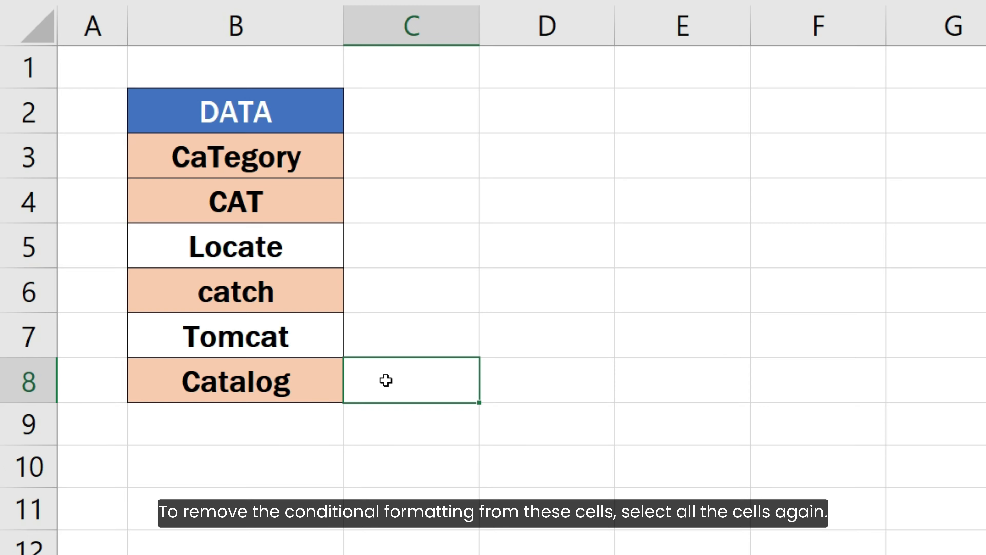
# Step: Clear the conditional formatting rules from the selected cells B3:B8
pyautogui.moveTo(319, 179); pyautogui.dragTo(309, 385)
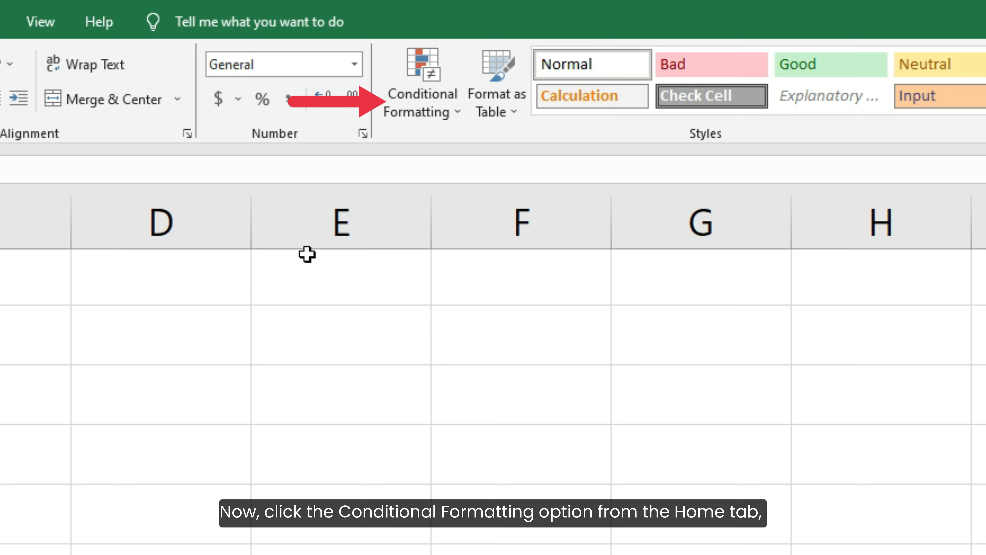
pyautogui.click(415, 125)
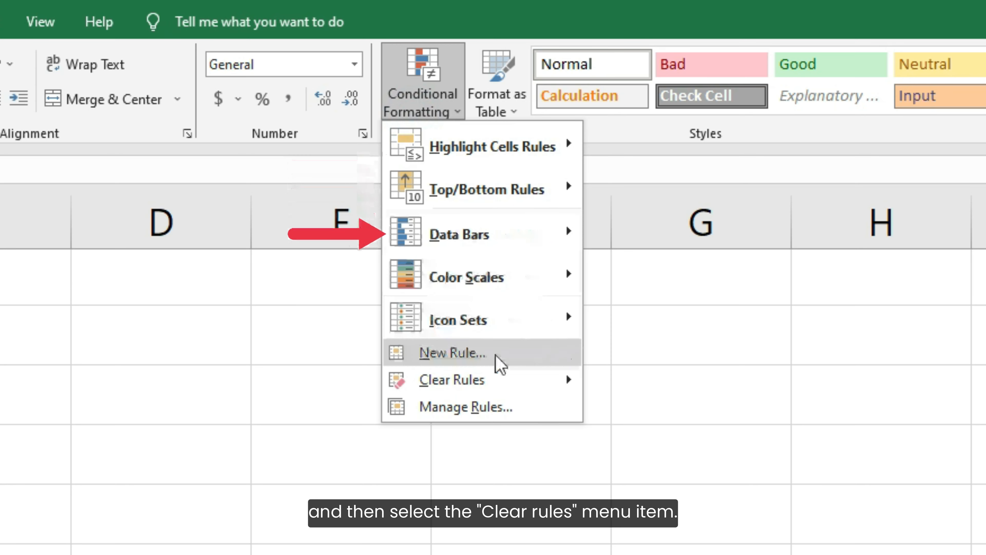
pyautogui.moveTo(503, 389)
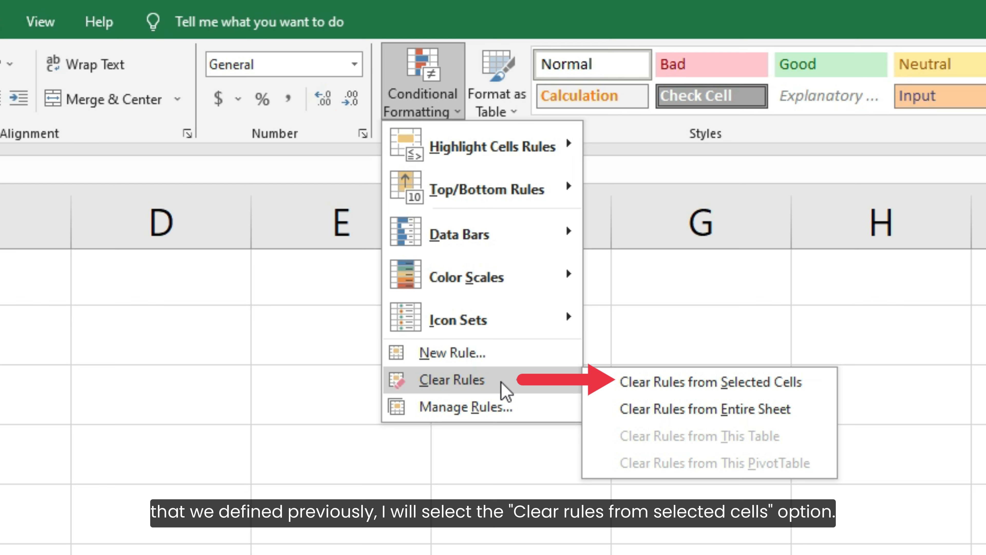
pyautogui.click(652, 382)
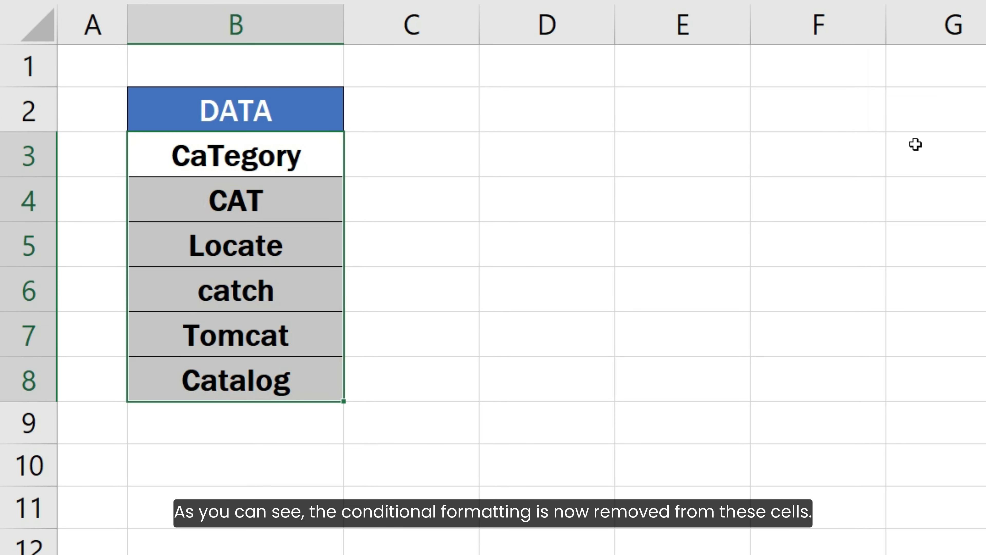
pyautogui.click(447, 380)
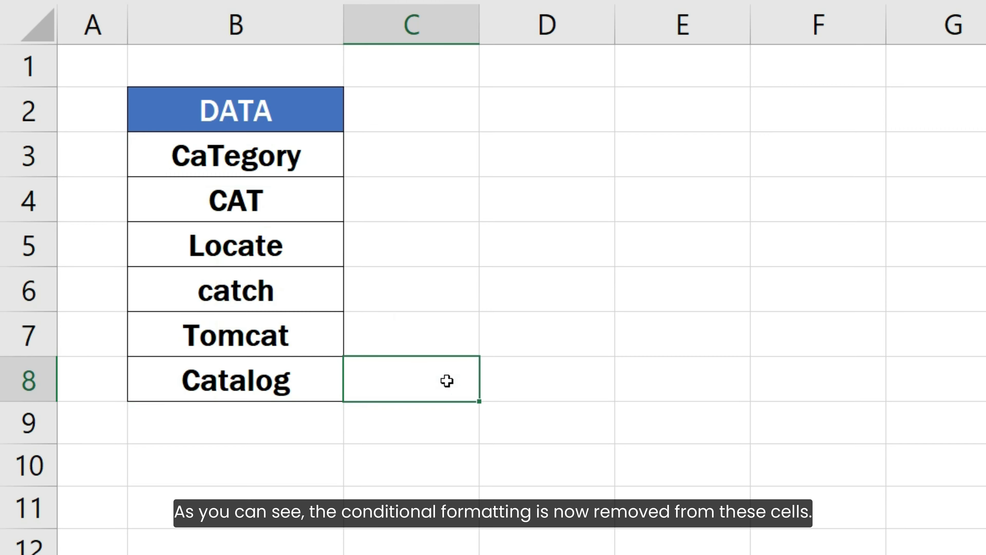